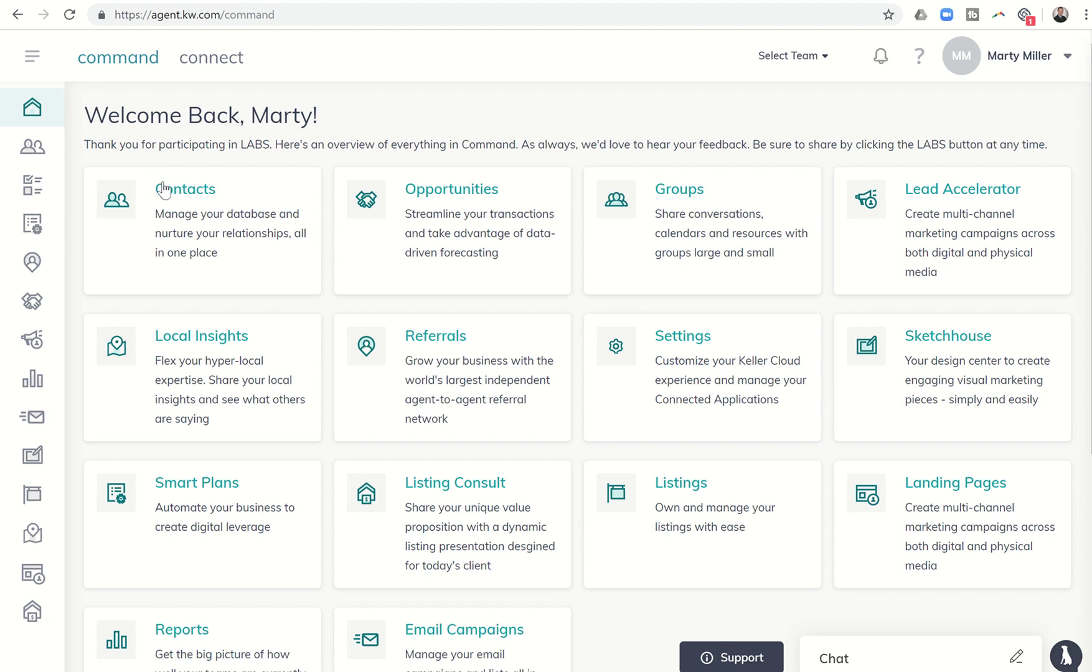
# Open the first contact's record and preview its Neighborhood Market Snapshot.
pyautogui.click(173, 200)
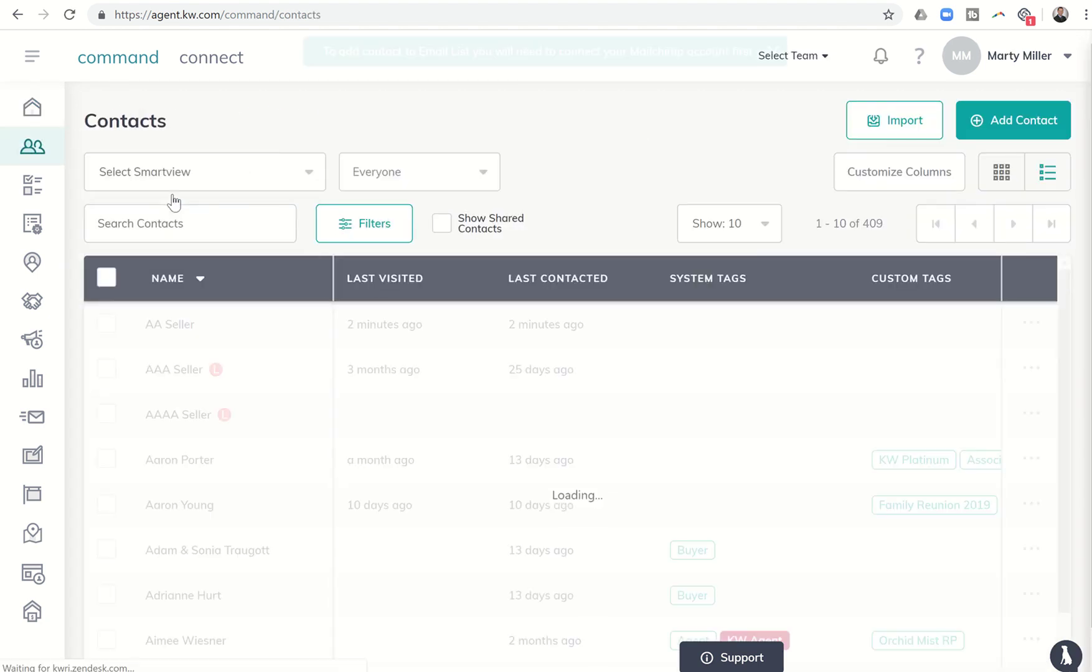
pyautogui.scroll(-1, 173, 202)
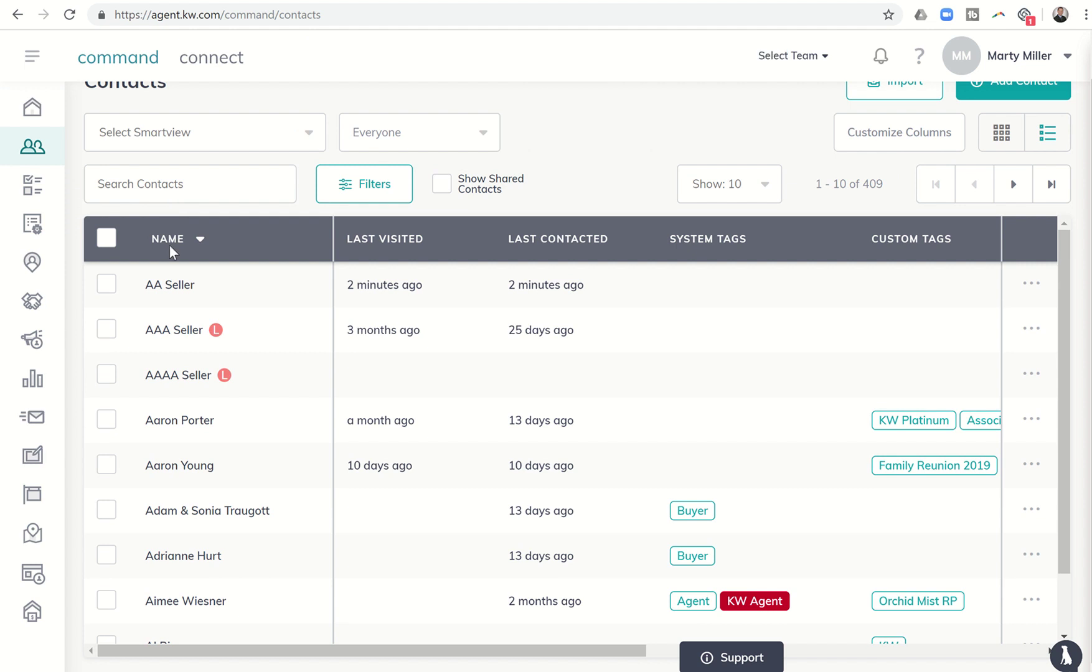
pyautogui.click(168, 289)
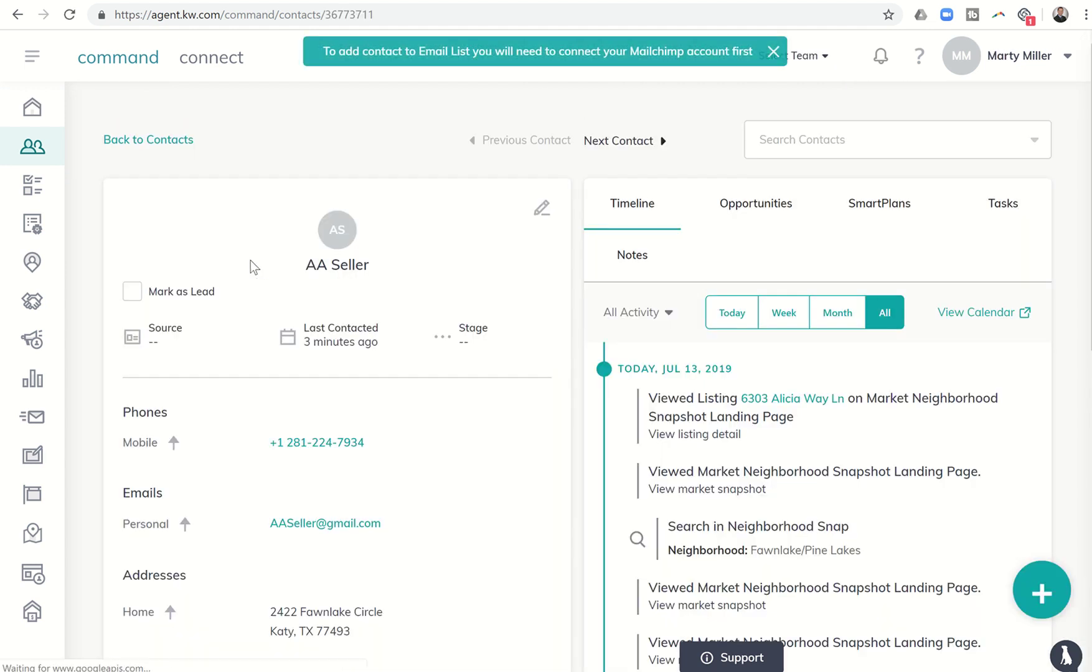
pyautogui.scroll(-3, 250, 261)
pyautogui.scroll(-3, 250, 260)
pyautogui.scroll(-1, 250, 260)
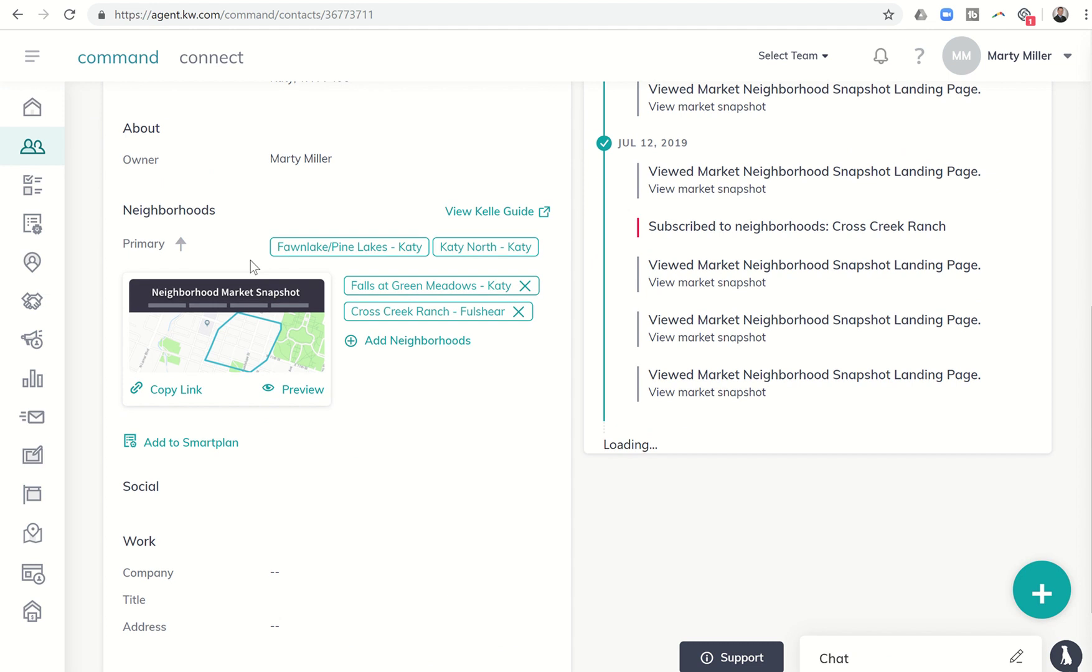
pyautogui.click(300, 393)
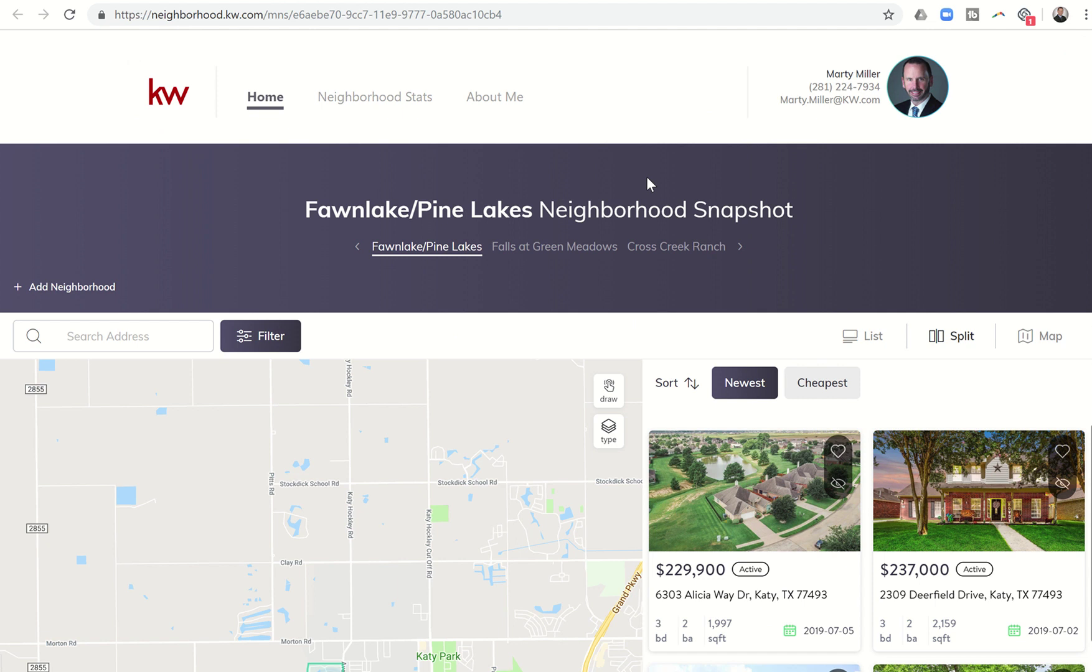
pyautogui.scroll(-1, 645, 177)
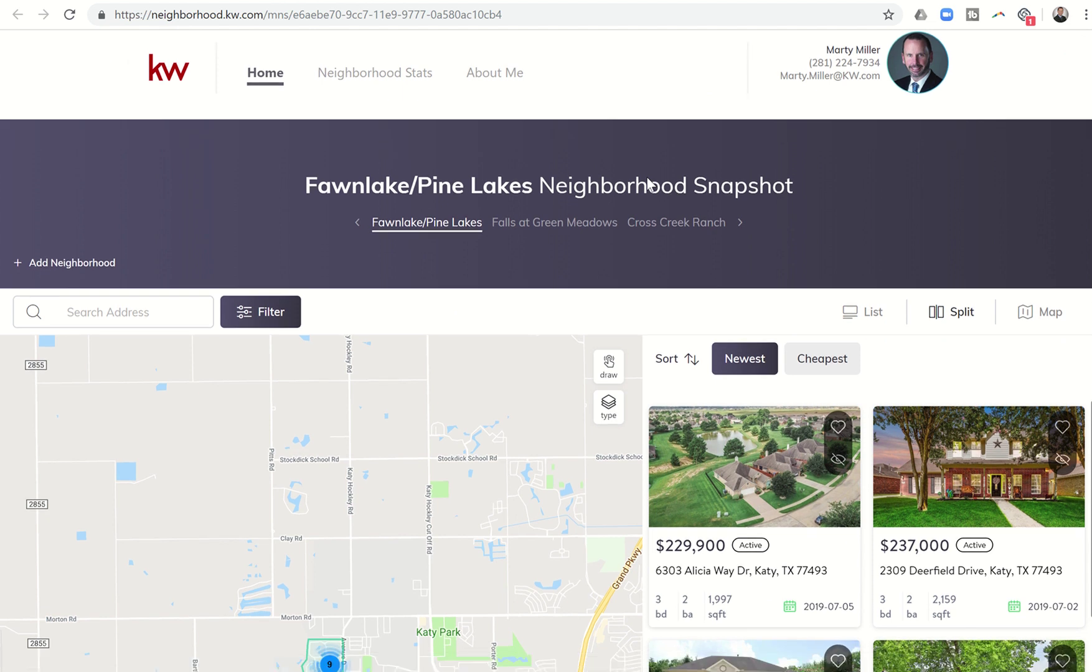
pyautogui.scroll(-1, 646, 177)
pyautogui.scroll(-2, 645, 177)
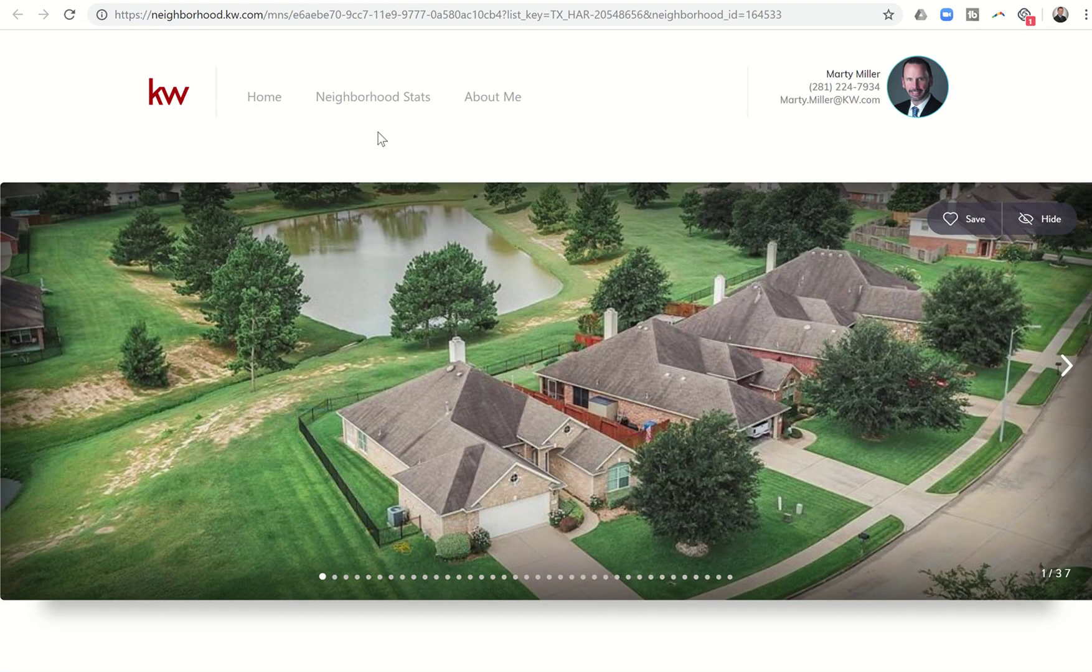
pyautogui.scroll(-3, 378, 138)
pyautogui.scroll(-4, 378, 138)
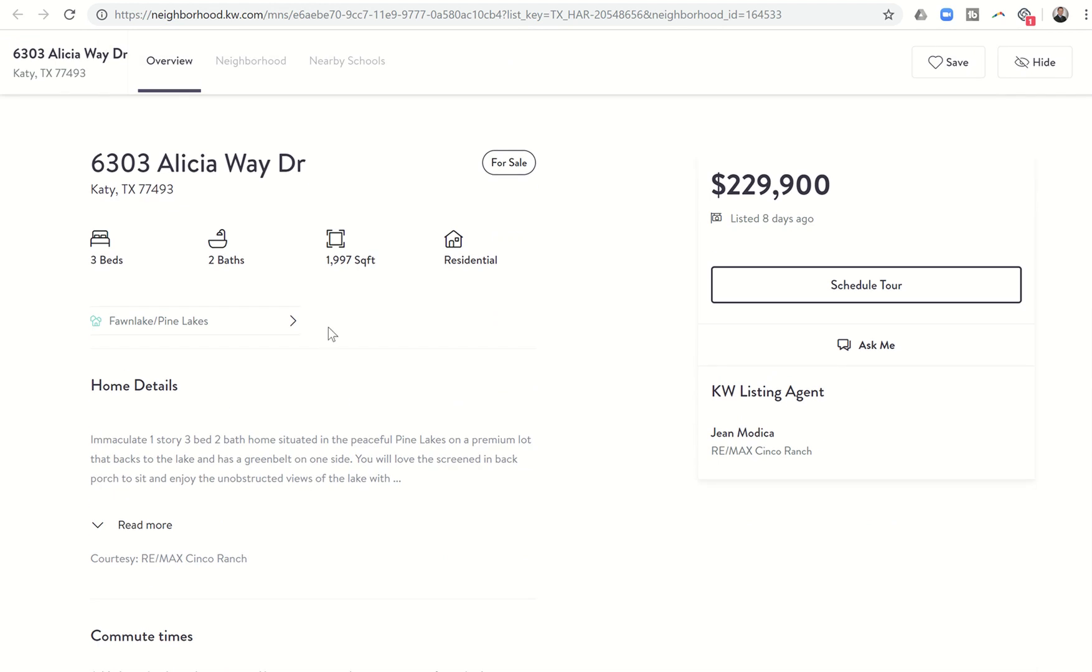
pyautogui.scroll(-2, 328, 327)
pyautogui.scroll(-3, 329, 328)
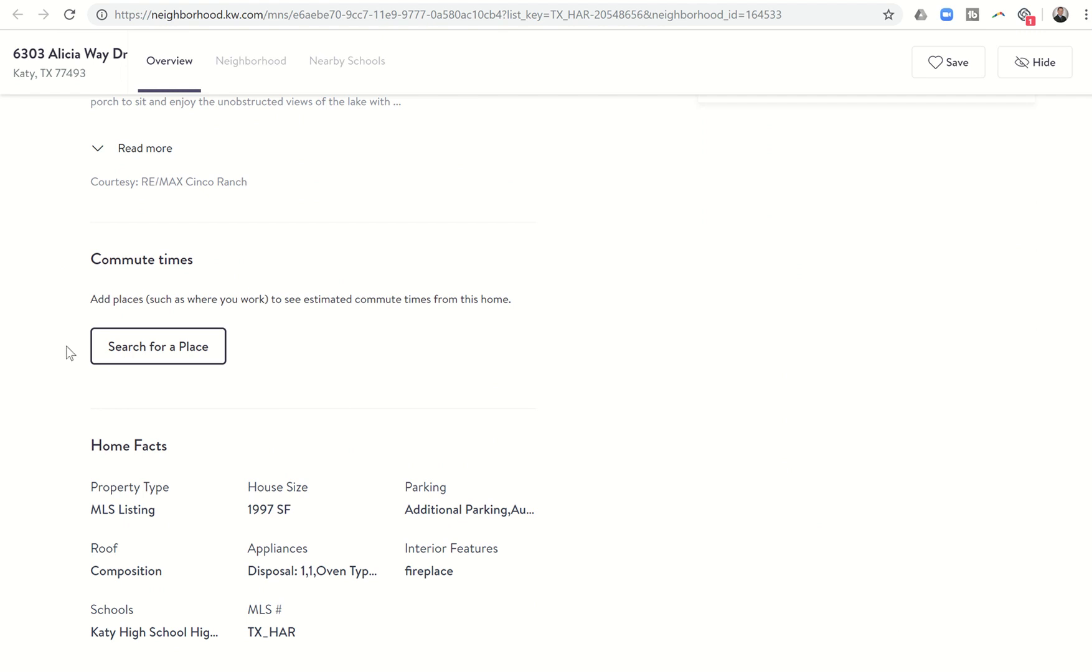
pyautogui.click(132, 356)
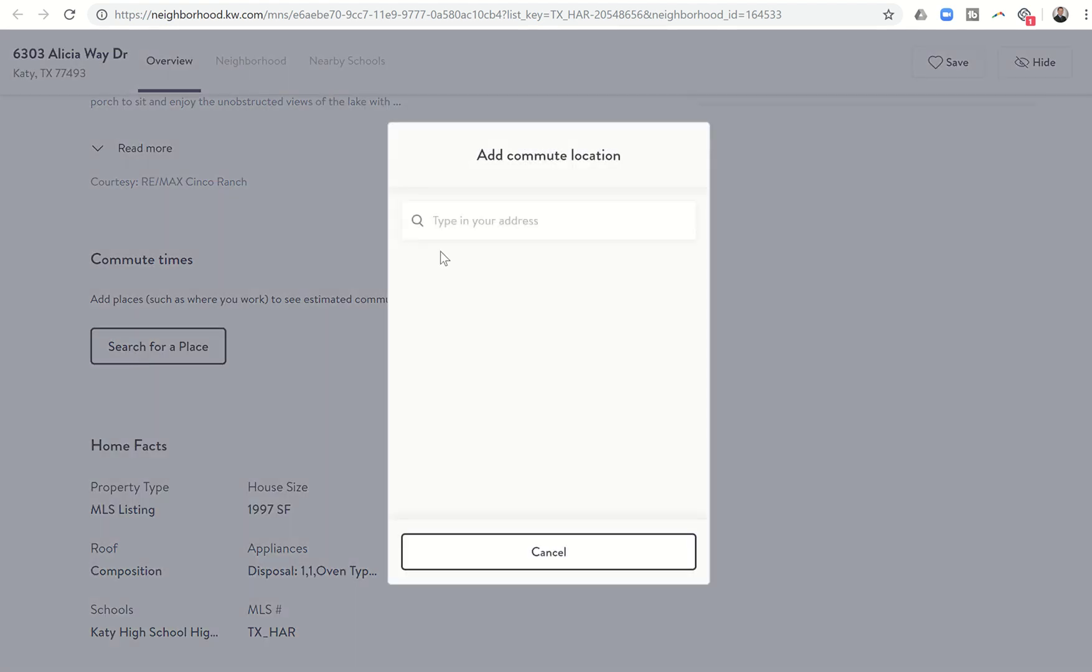
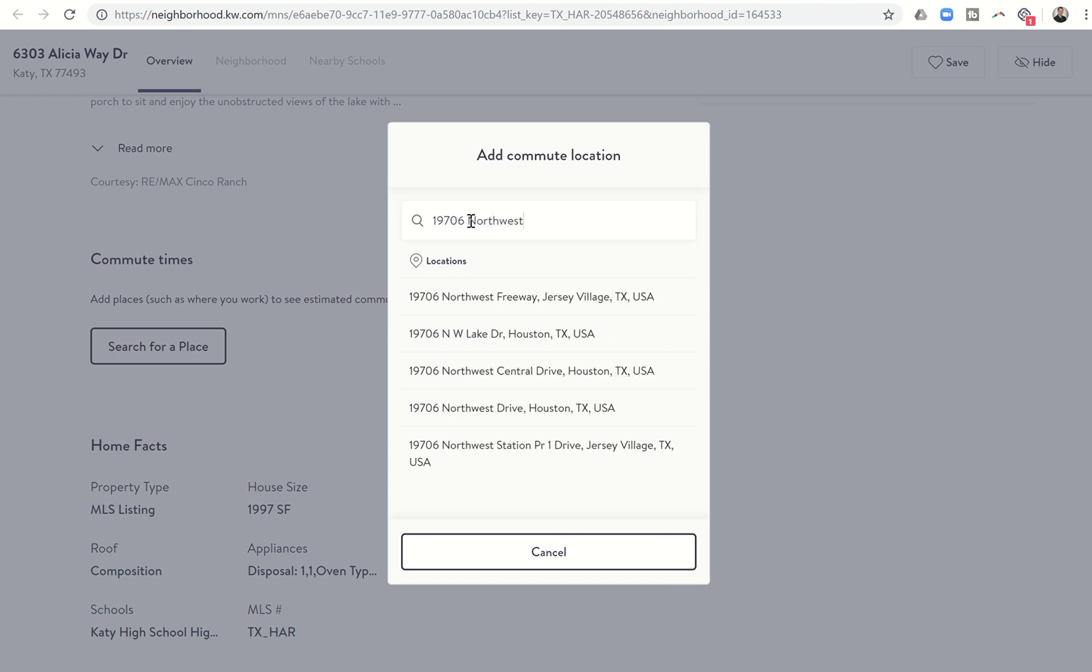
pyautogui.click(469, 296)
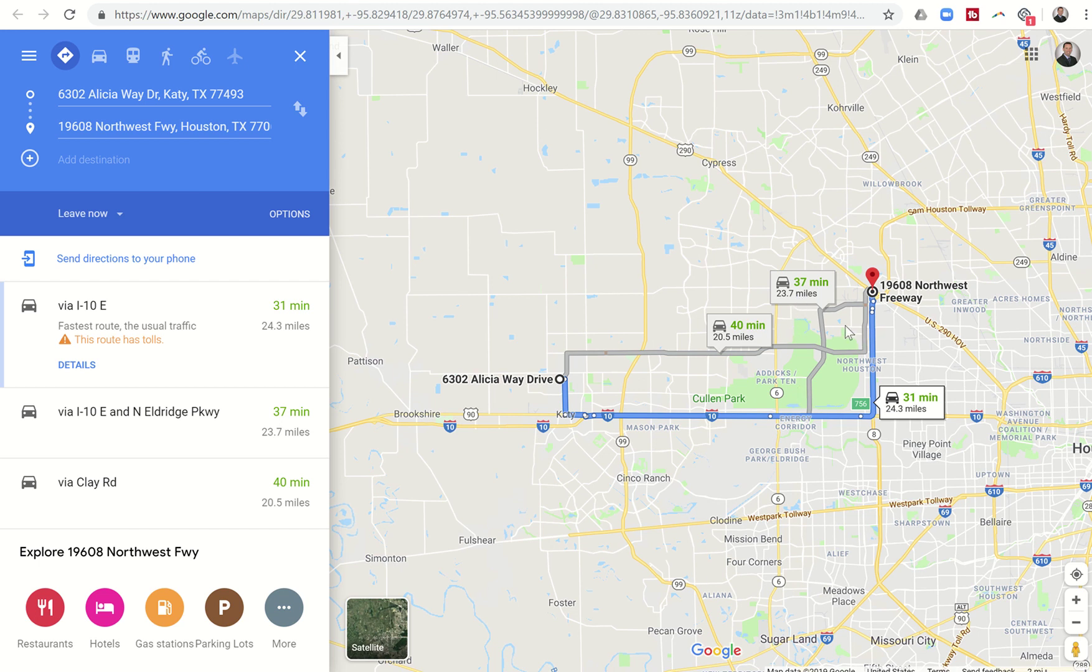
# Return from the Google Maps directions to the listing's commute times.
pyautogui.click(853, 4)
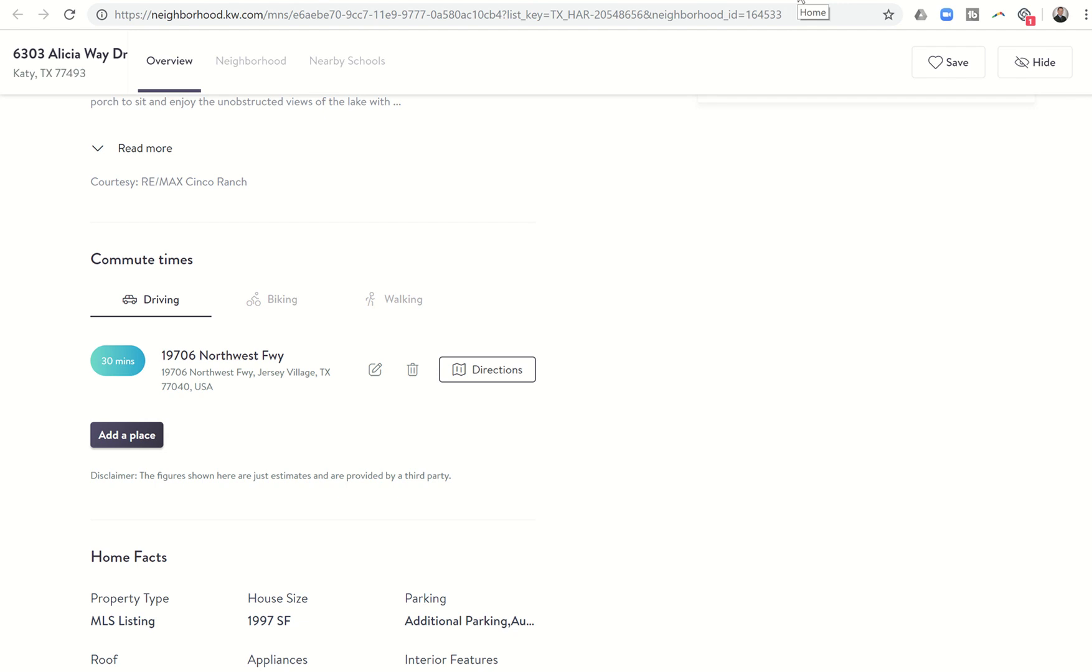
# Revisit the neighborhood map tab, then the contact's record in Command.
pyautogui.click(799, 2)
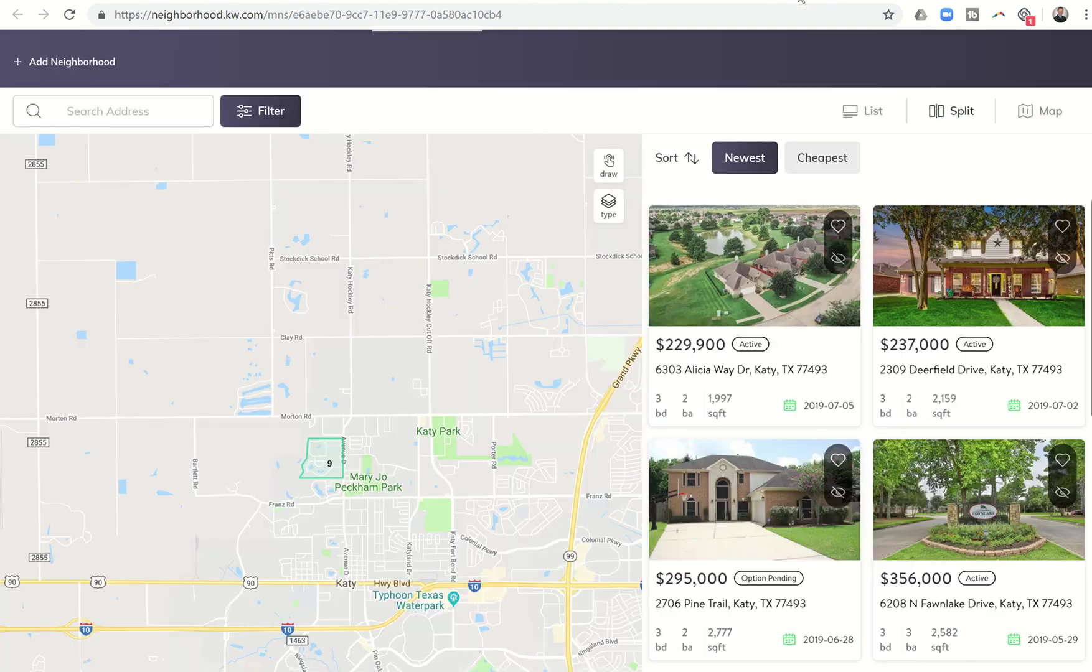
pyautogui.click(755, 2)
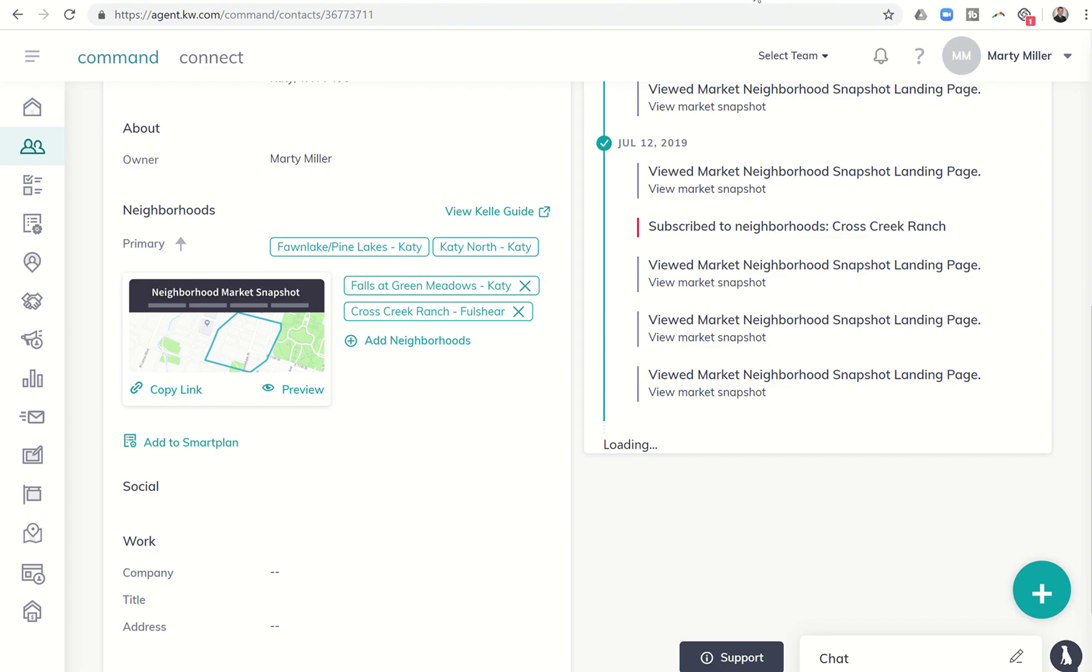
pyautogui.click(847, 2)
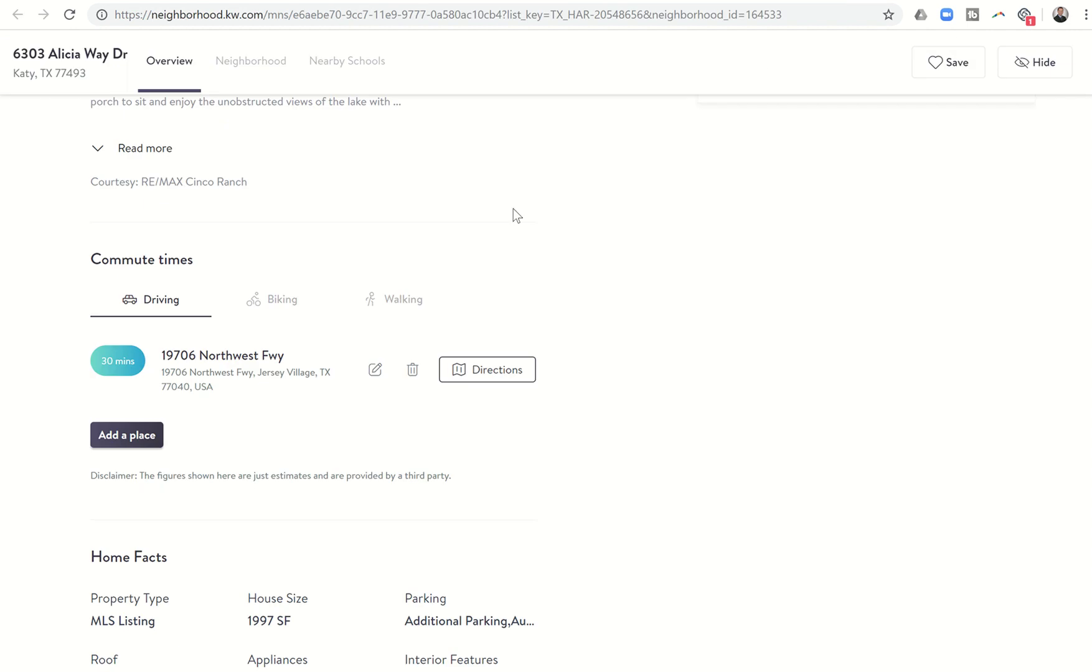
pyautogui.click(133, 435)
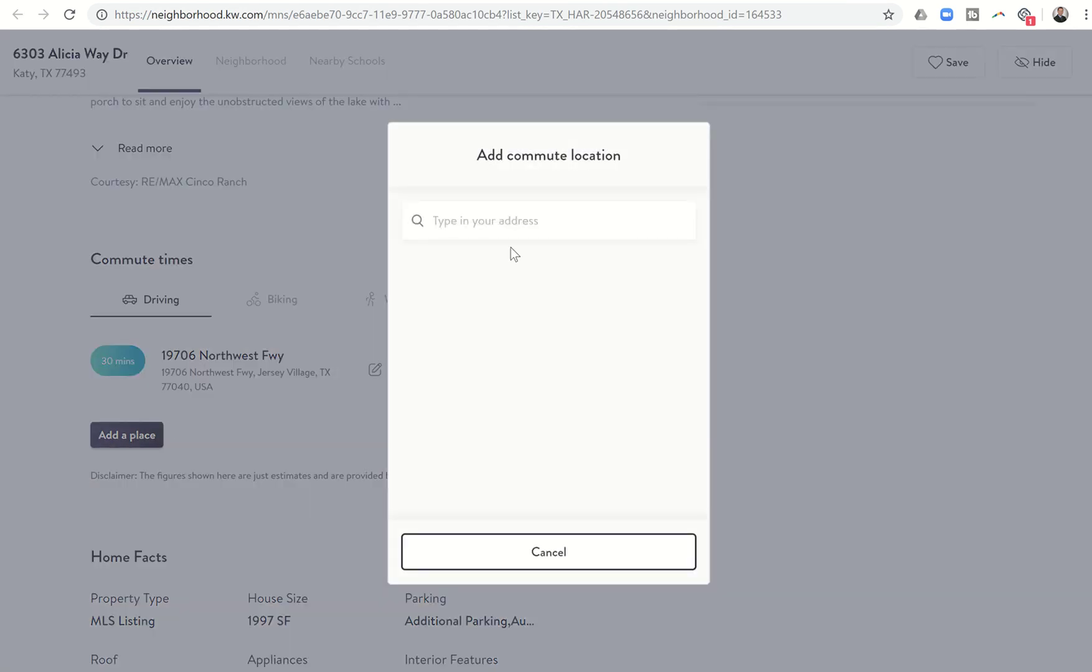
pyautogui.click(487, 550)
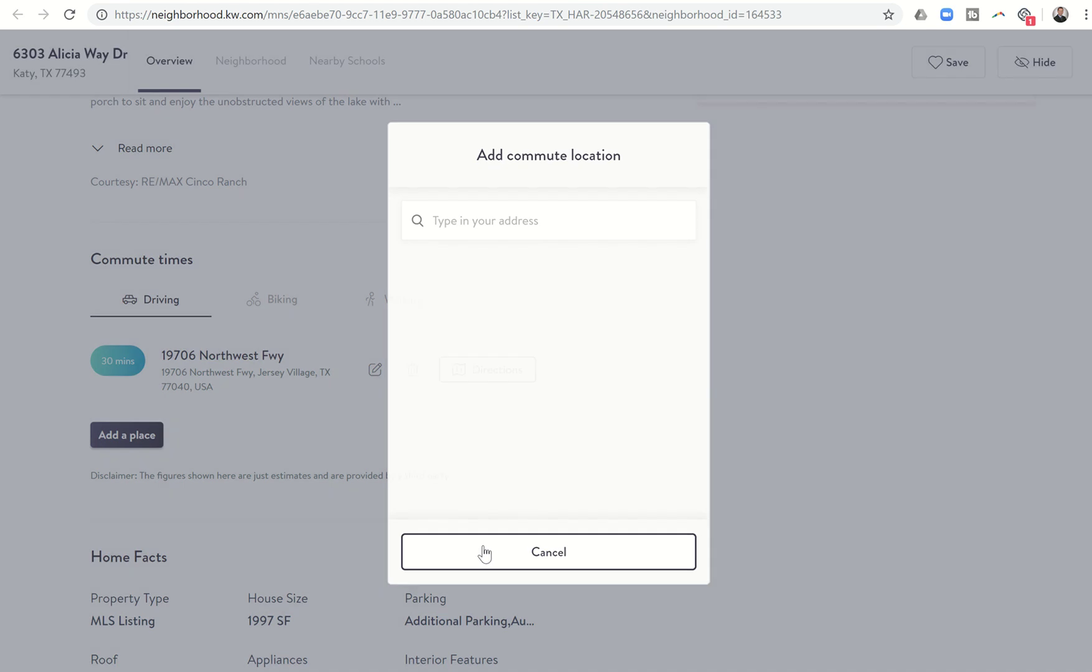